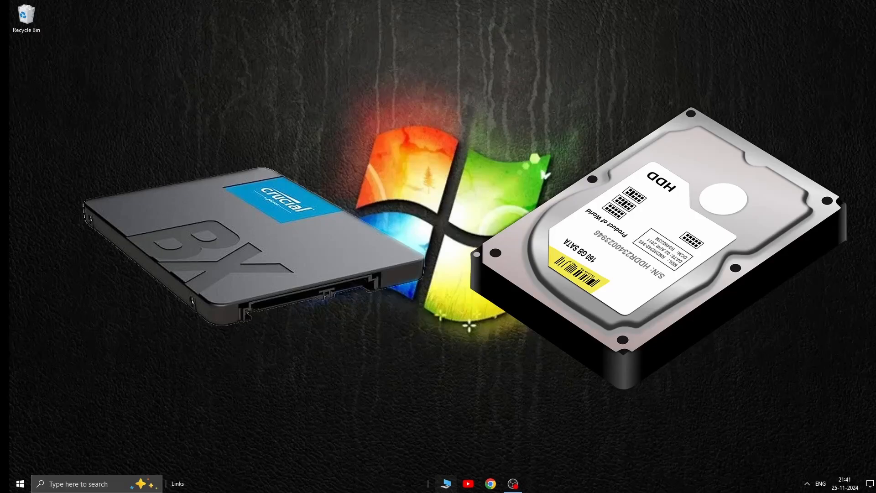
Step: Open Disk Management to show the partitions of all connected disks
click(450, 489)
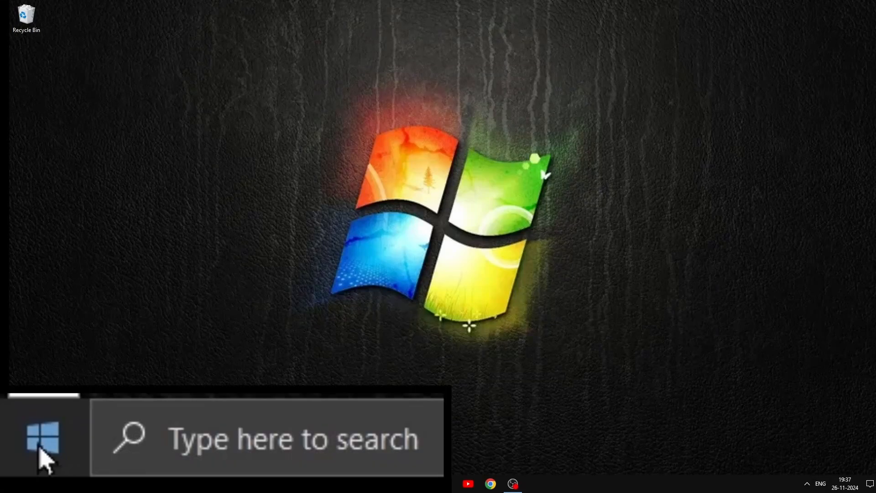
right_click(21, 484)
click(52, 319)
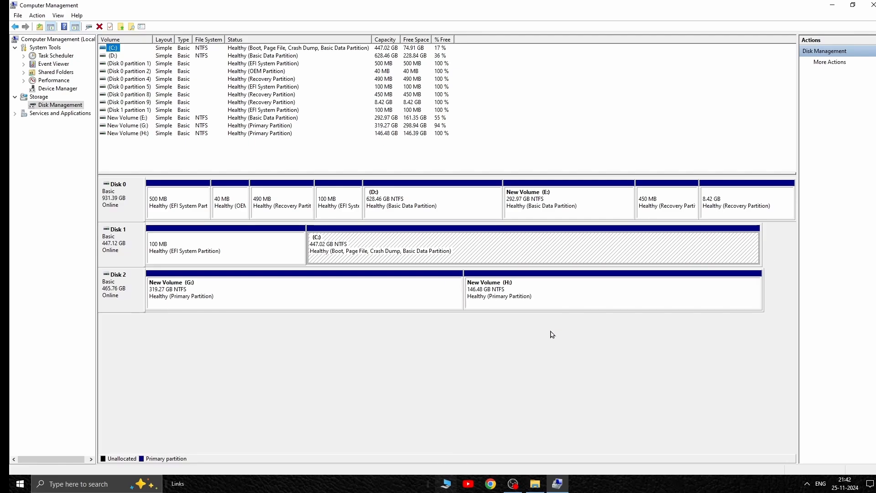
Step: Delete New Volume (H:) on Disk 2 and accept the erasure of its data
right_click(564, 295)
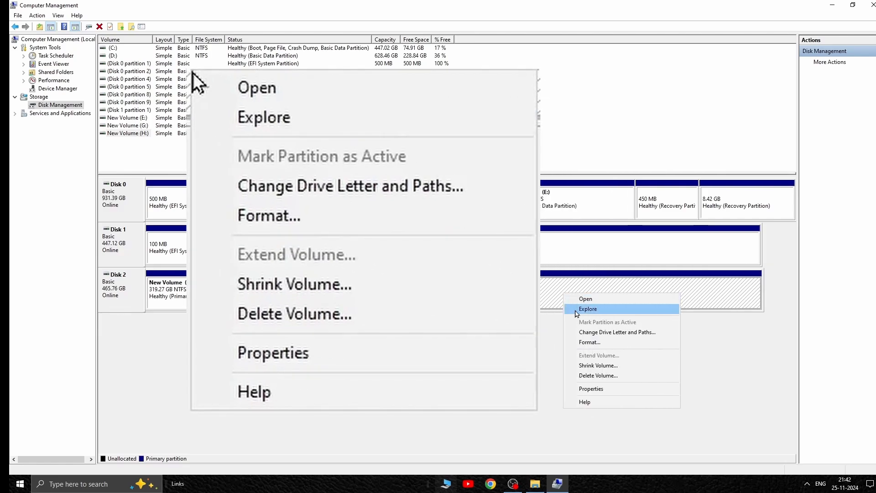
click(595, 376)
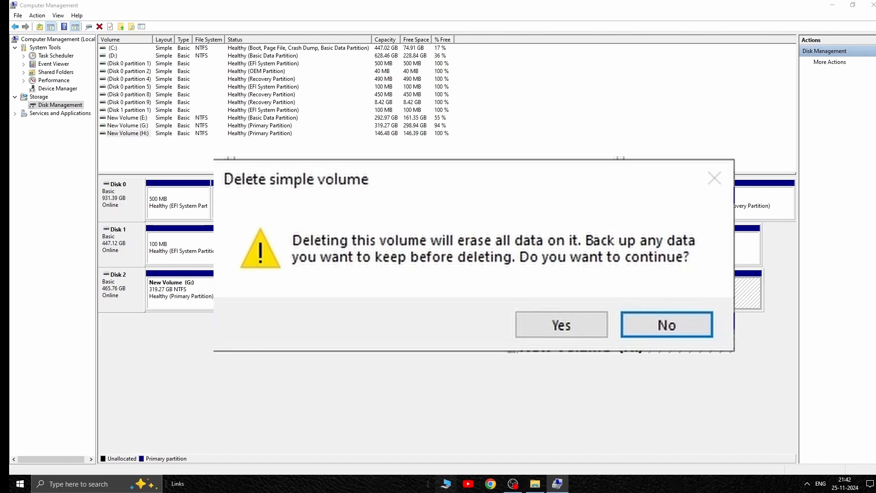
click(490, 276)
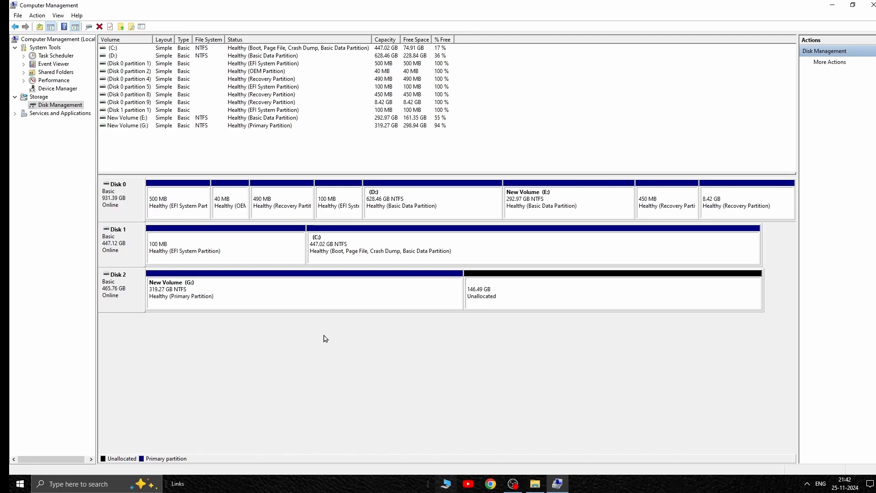
Step: Extend New Volume (G:) by the full 150000 MB of unallocated space on Disk 2 and close Computer Management
right_click(306, 296)
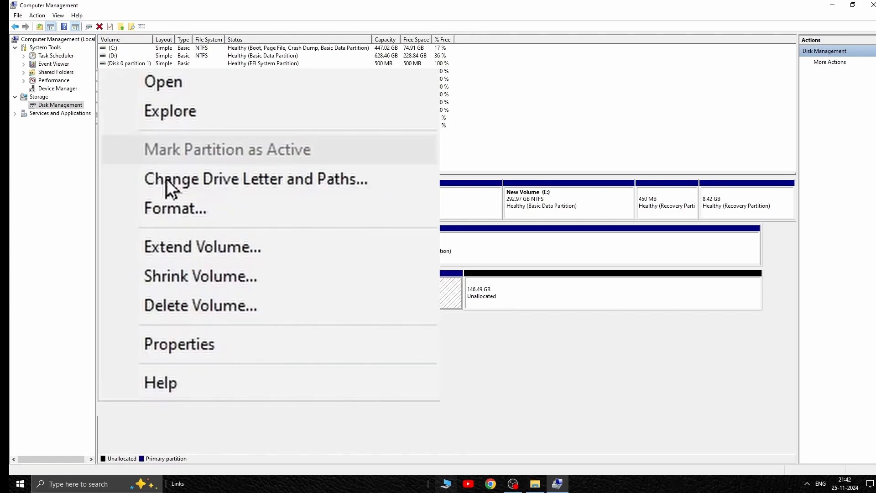
click(235, 251)
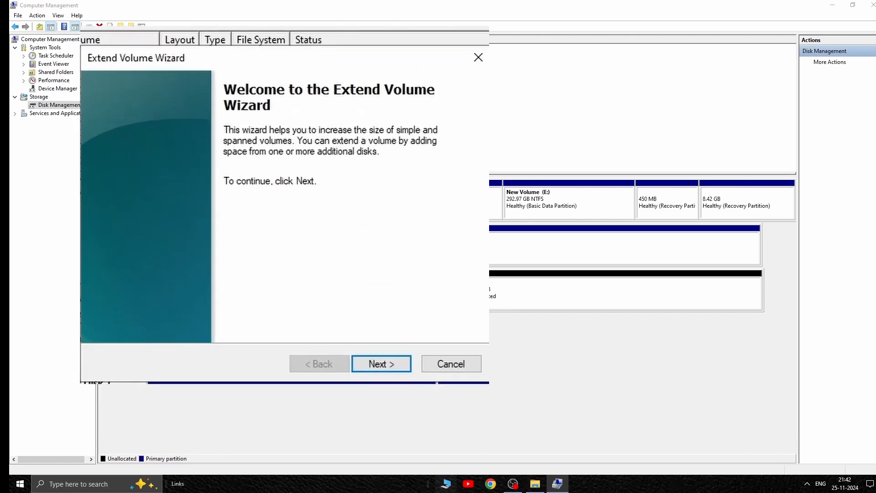
click(279, 224)
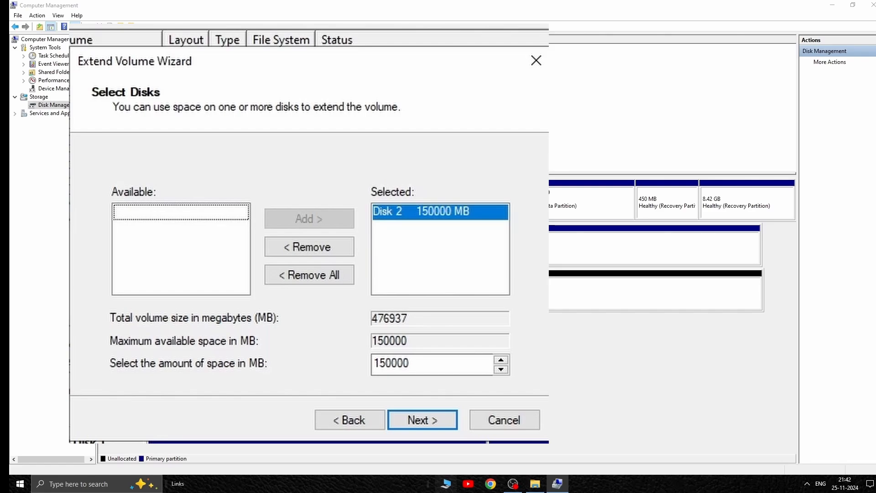
click(430, 425)
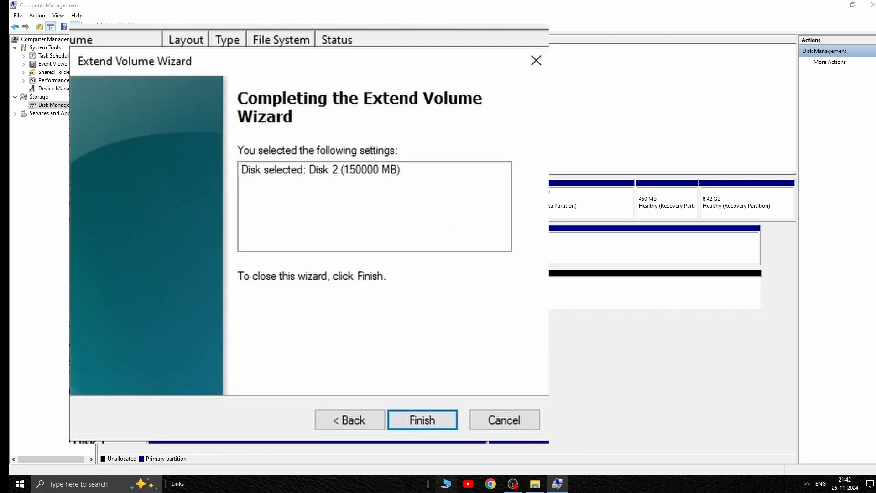
click(426, 417)
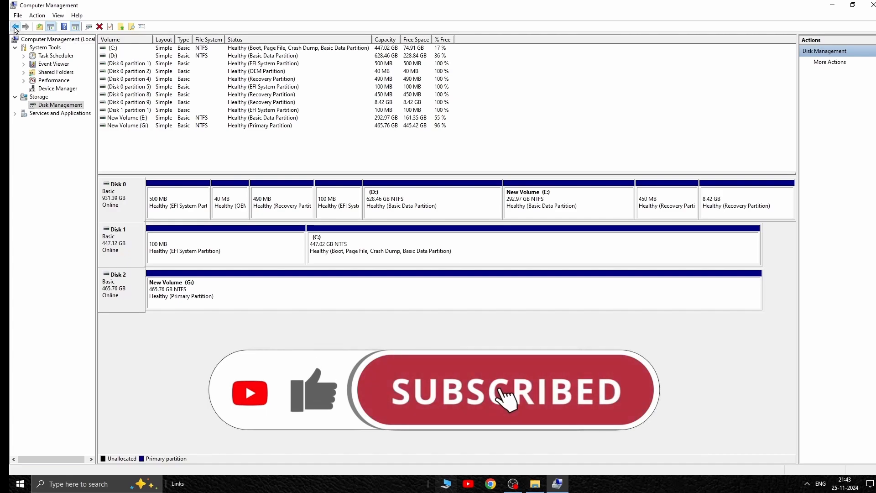
click(15, 28)
click(873, 5)
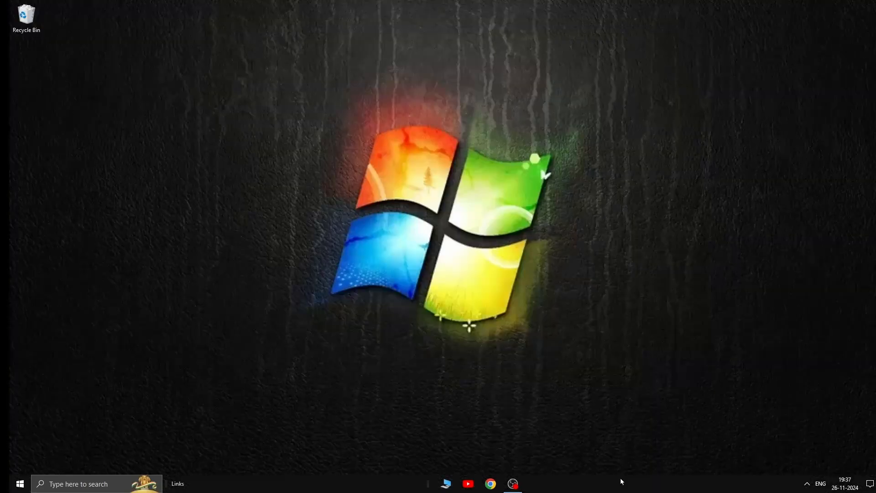
Step: Reopen Disk Management and shrink New Volume (G:) on Disk 2 by 15000 MB
right_click(20, 489)
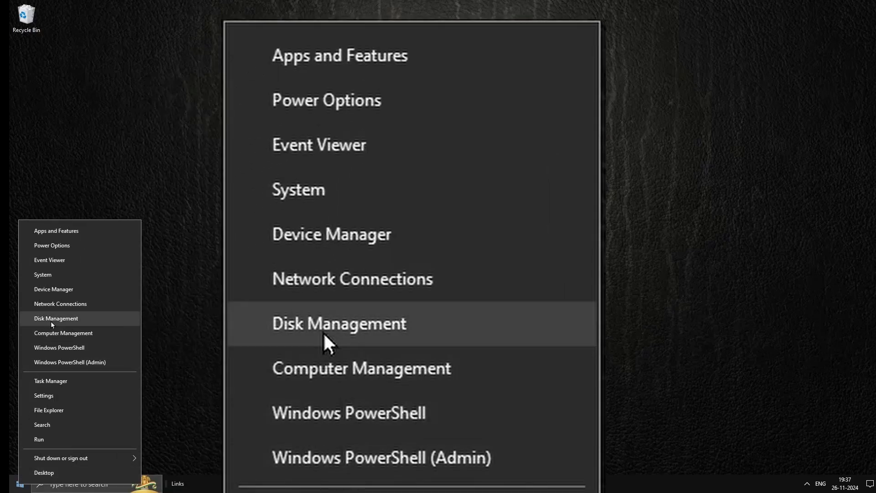
click(52, 321)
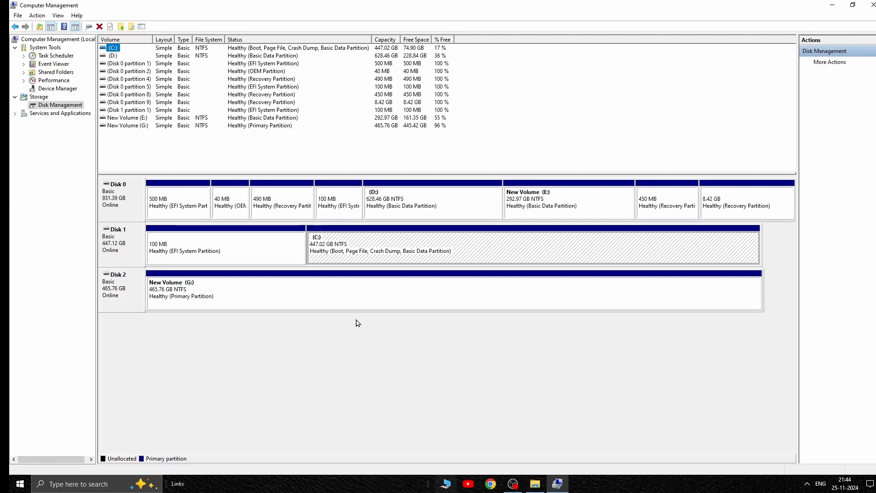
right_click(363, 293)
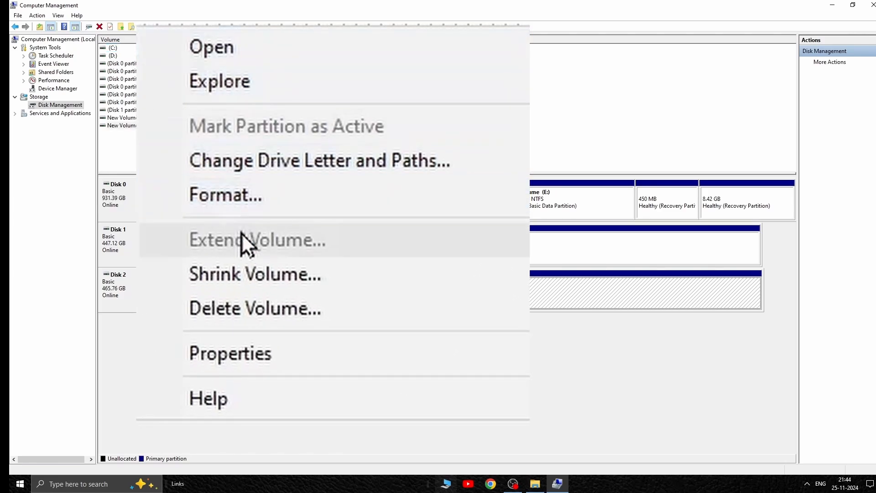
click(255, 274)
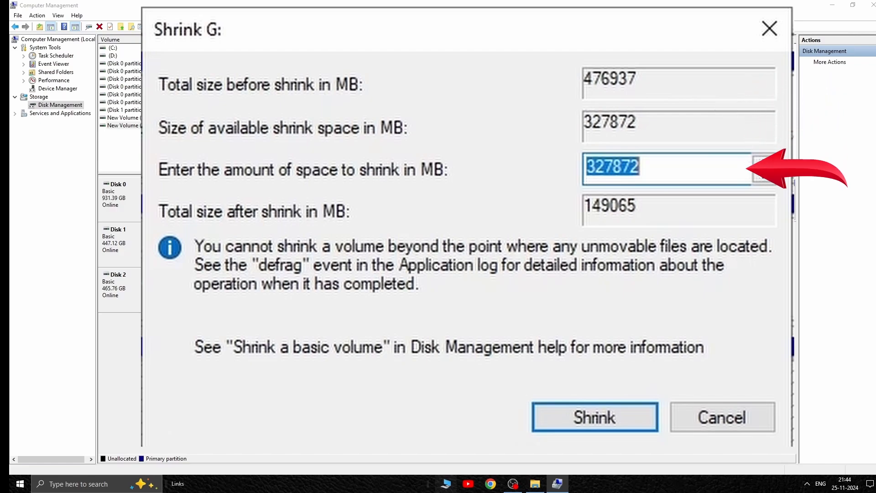
text(1)
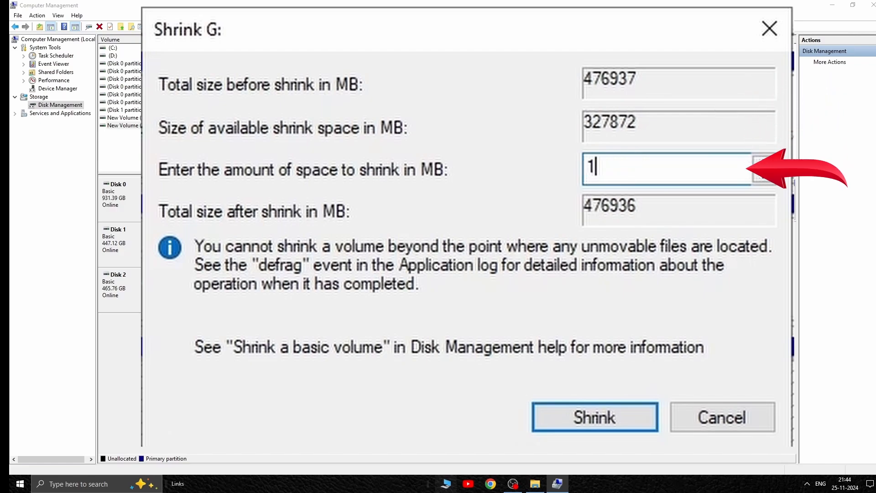
text(5000)
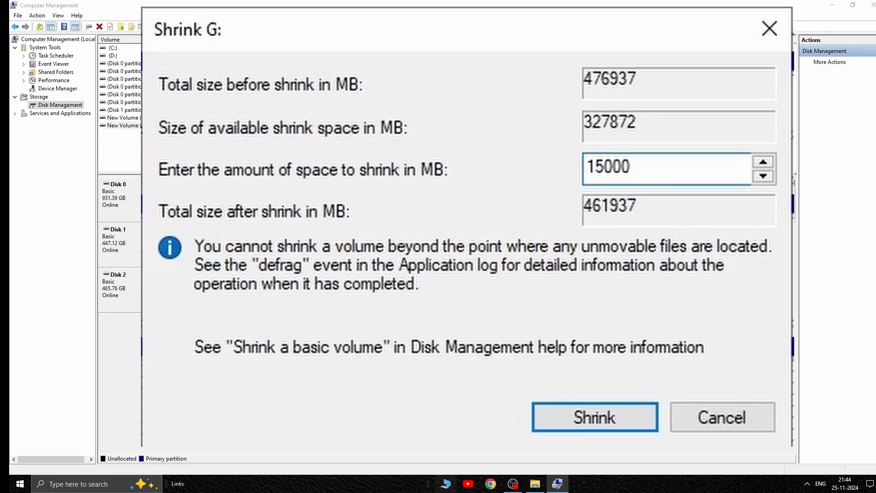
click(590, 421)
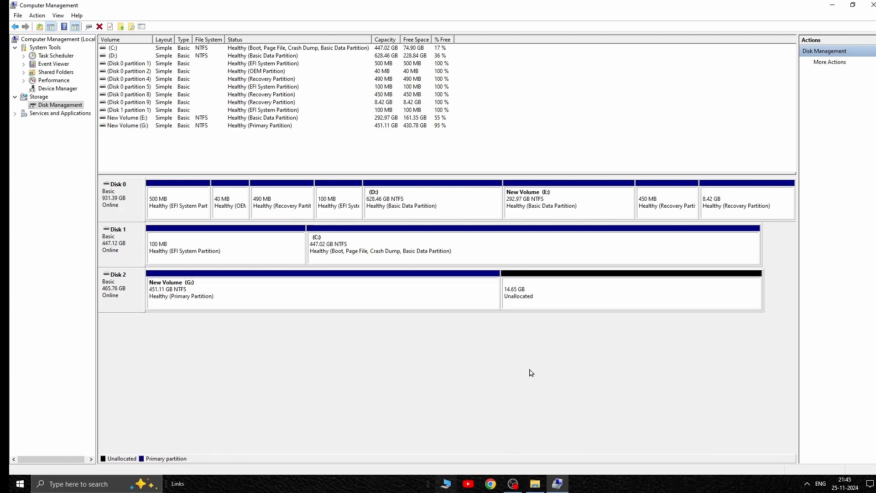
Step: Set up a new 15000 MB simple volume in Disk 2's unallocated space and assign it drive letter H
right_click(603, 300)
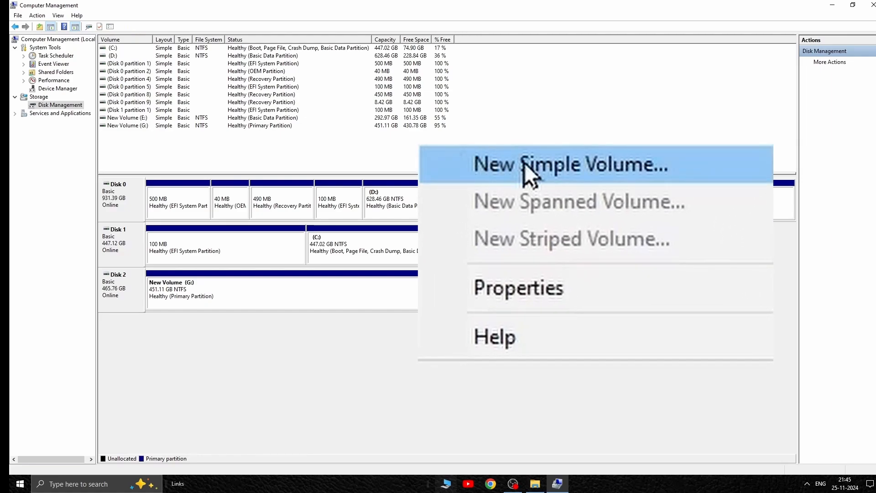
click(525, 162)
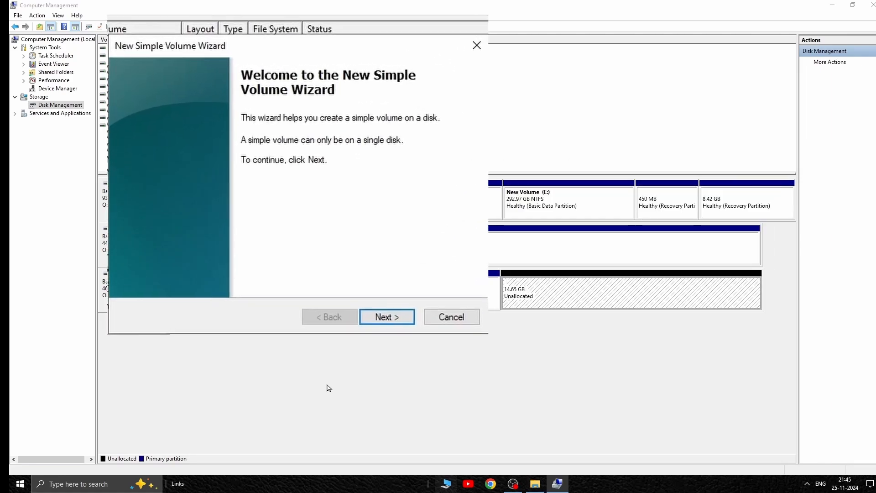
click(394, 321)
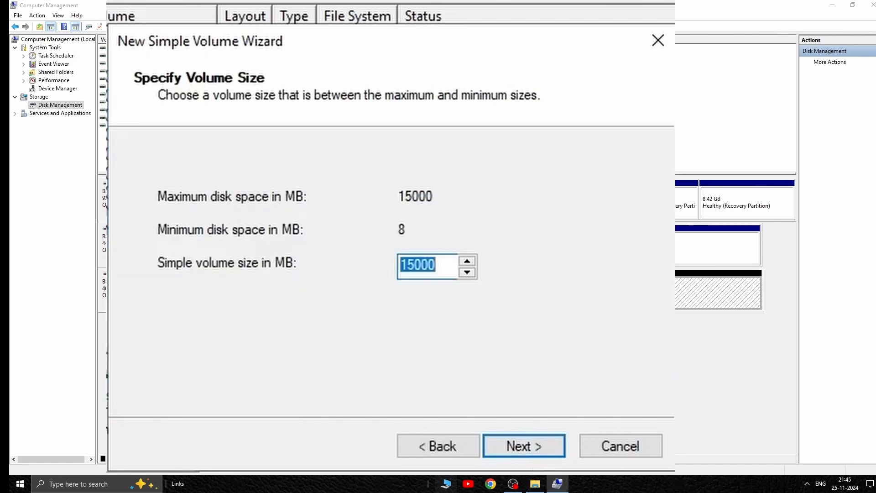
click(520, 447)
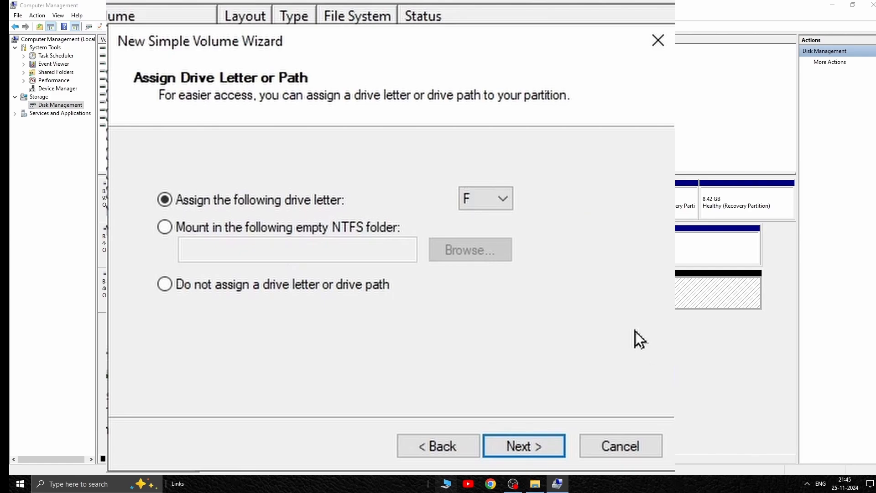
click(506, 201)
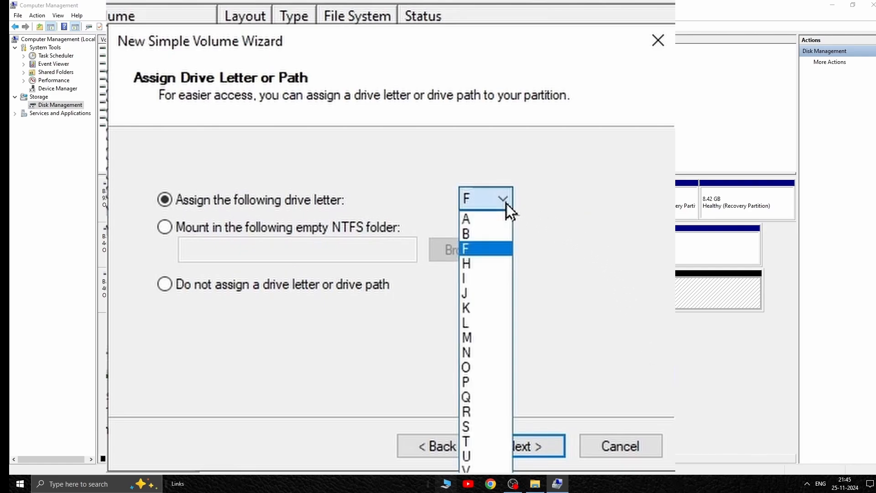
click(489, 266)
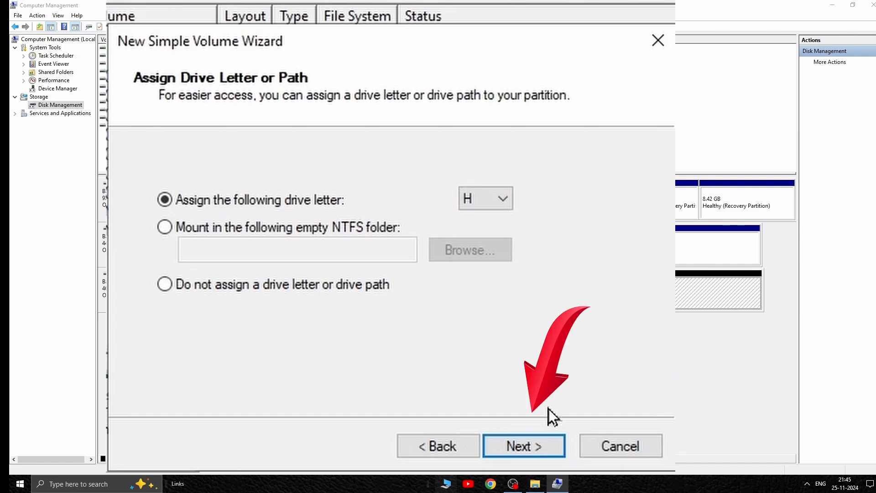
click(531, 452)
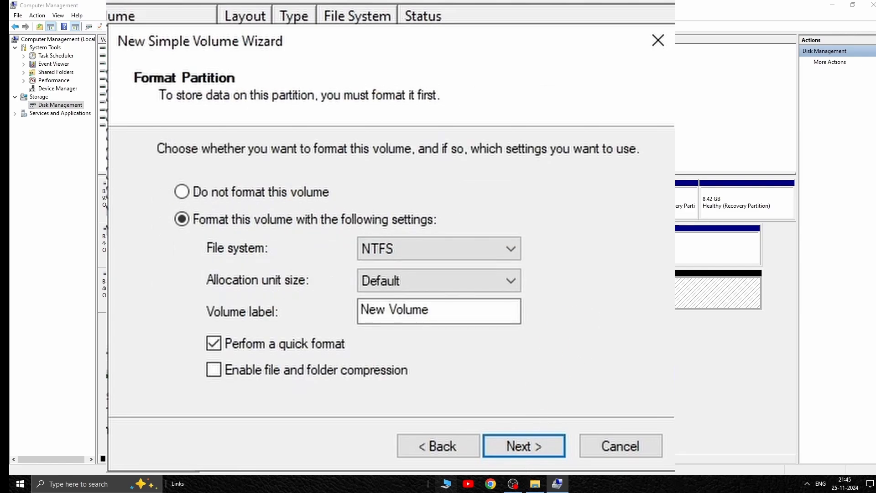
Step: Create the volume with NTFS, default allocation unit size, label New Volume and quick format, and close Computer Management
click(515, 447)
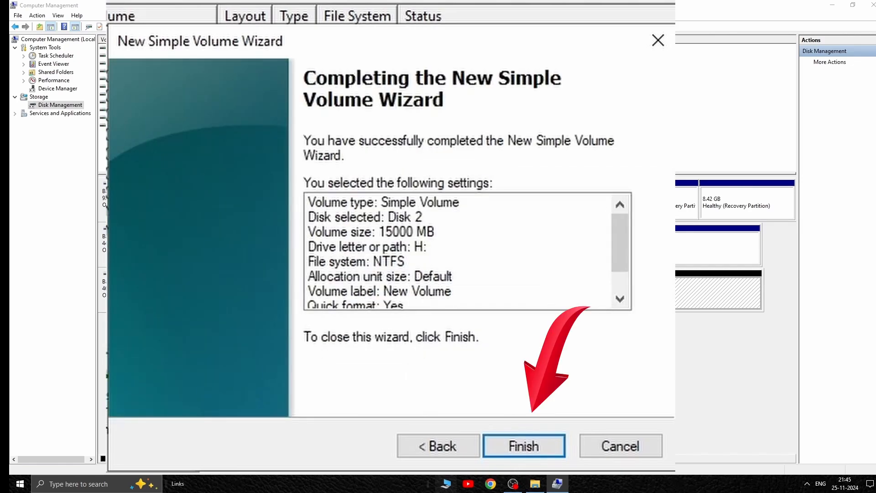
click(531, 452)
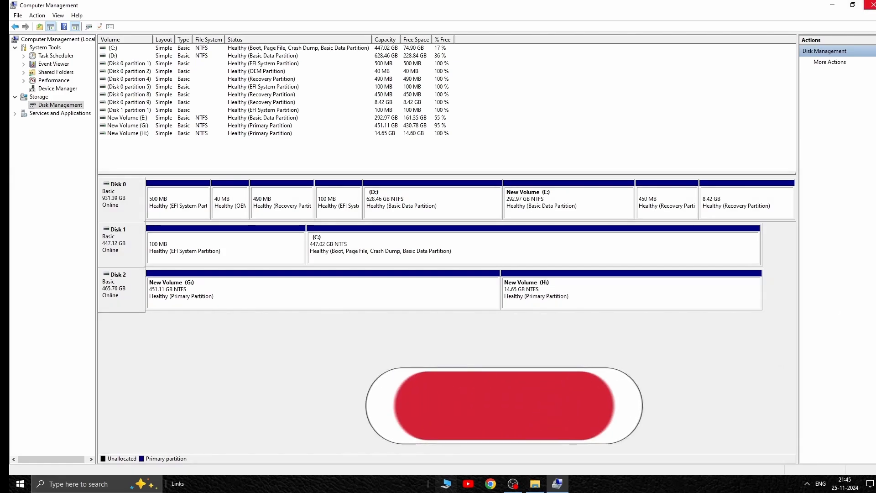
click(871, 4)
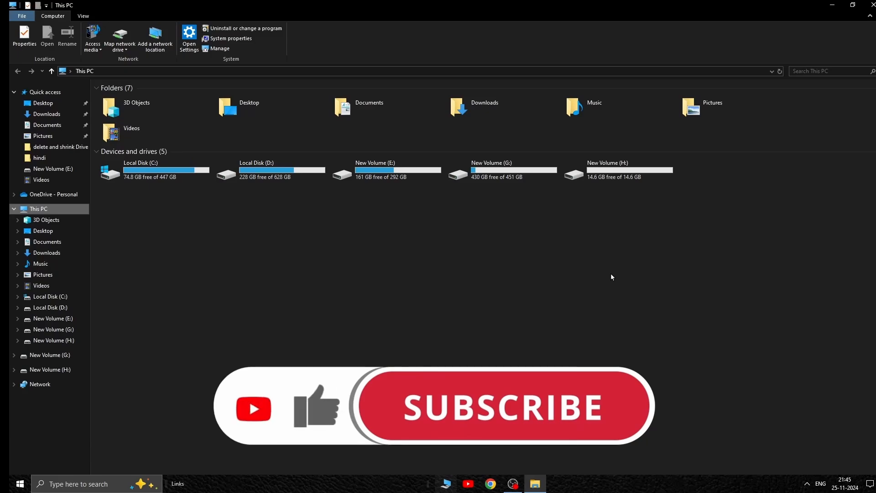